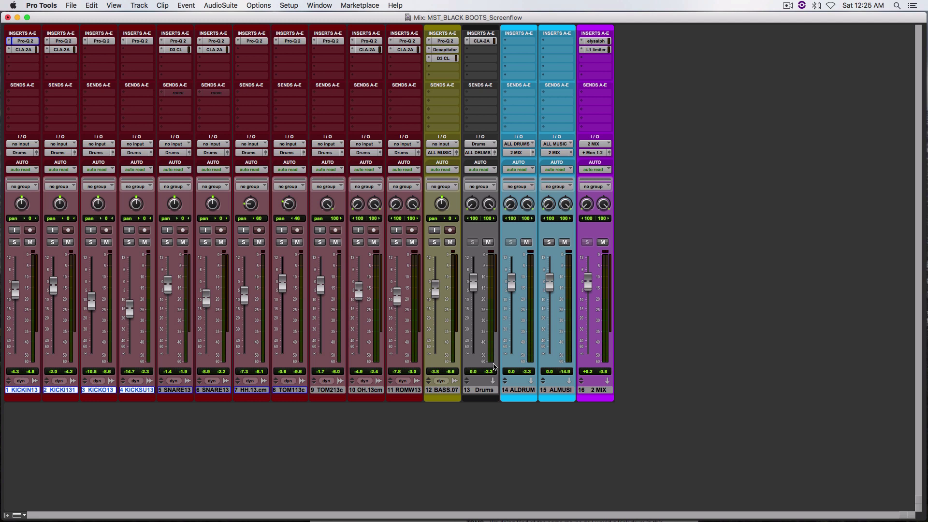
Step: Review the Pro-Q 2 EQ curves on the four kick tracks, from kick in through kick sub
key("space")
left_click(24, 41)
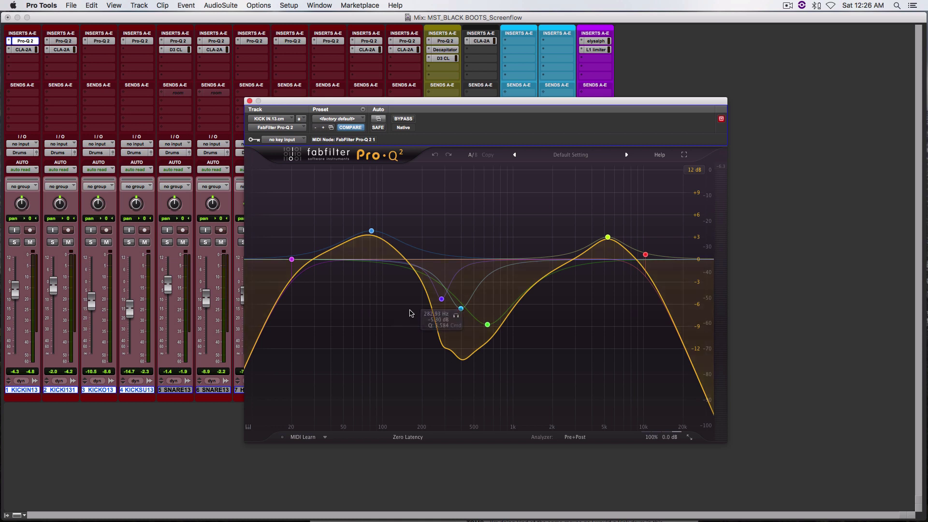
mouse_move(484, 344)
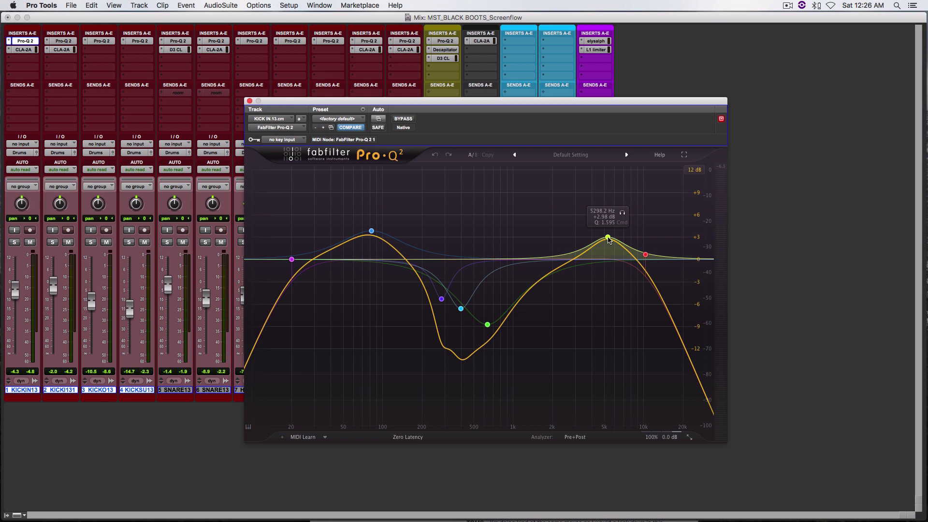
left_click(57, 41)
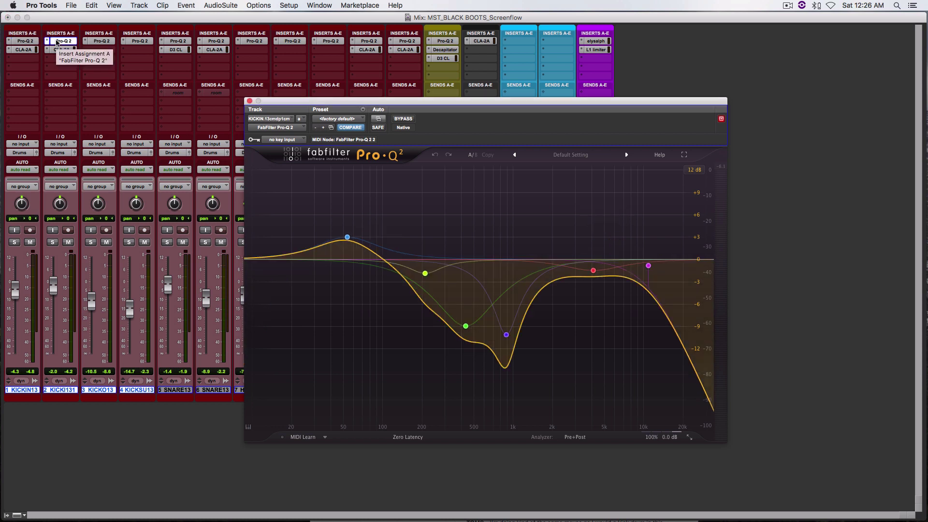
left_click(96, 43)
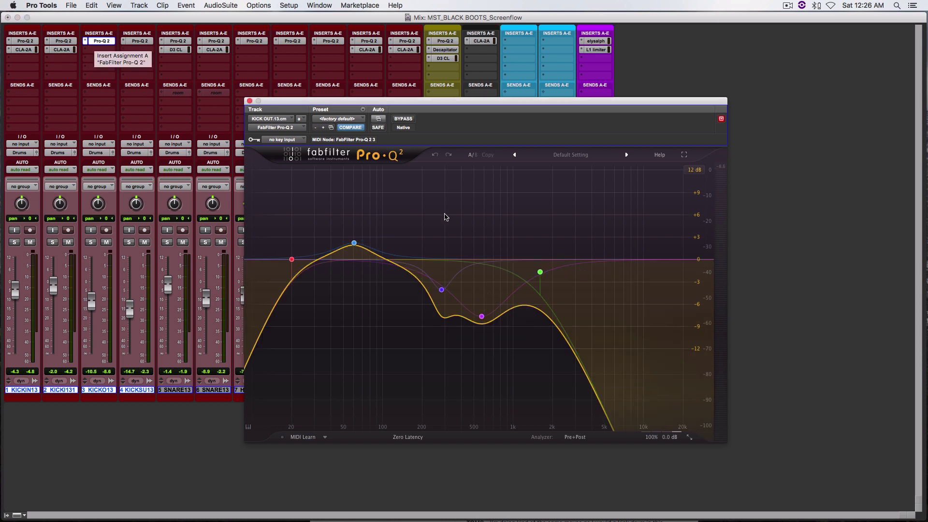
left_click(138, 43)
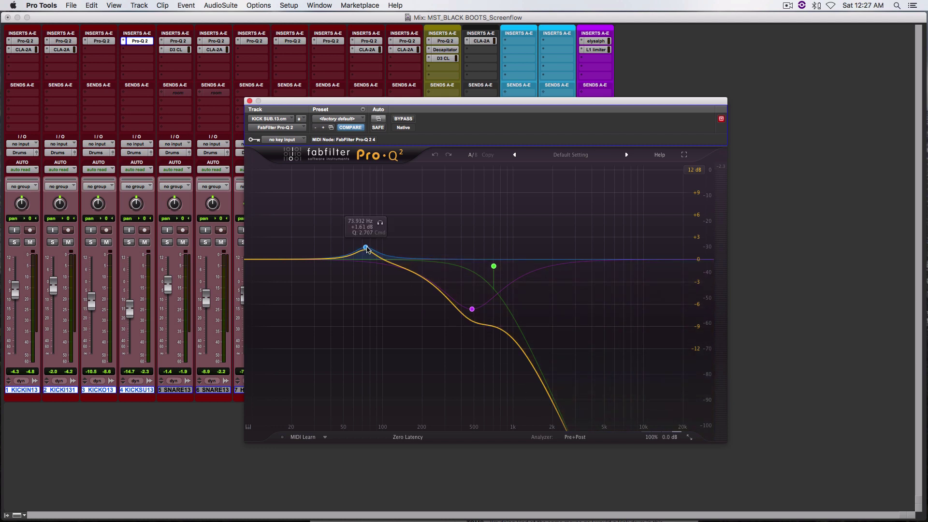
left_click(249, 101)
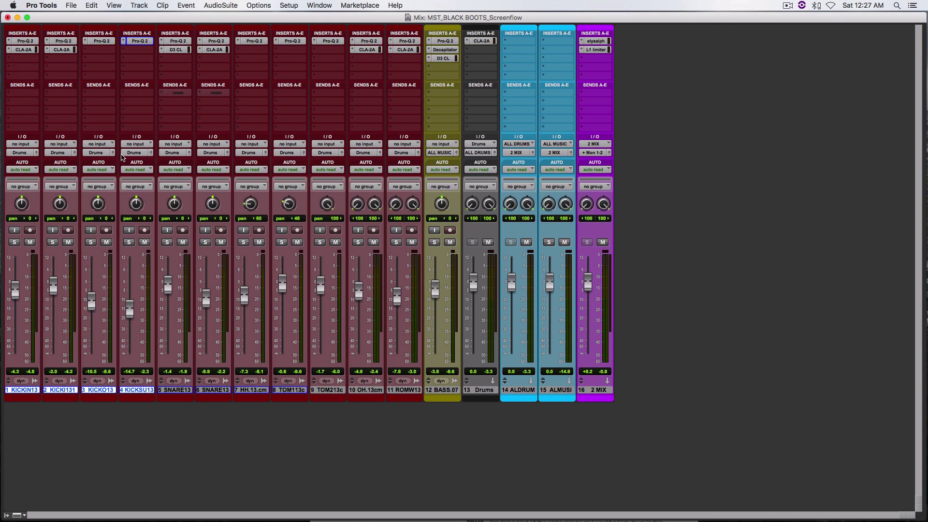
Step: Inspect the gain and peak reduction settings of the CLA-2A compressor on the KICK IN track
left_click(22, 49)
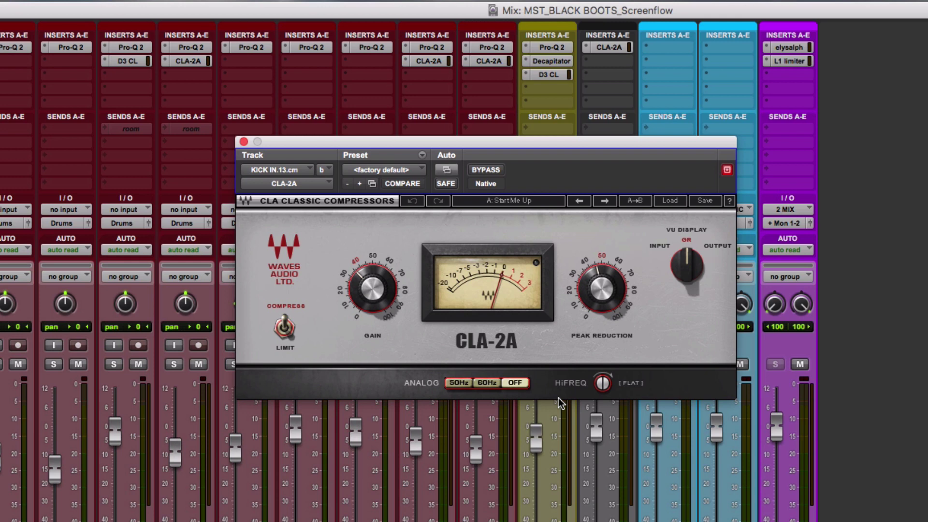
mouse_move(600, 295)
mouse_move(383, 293)
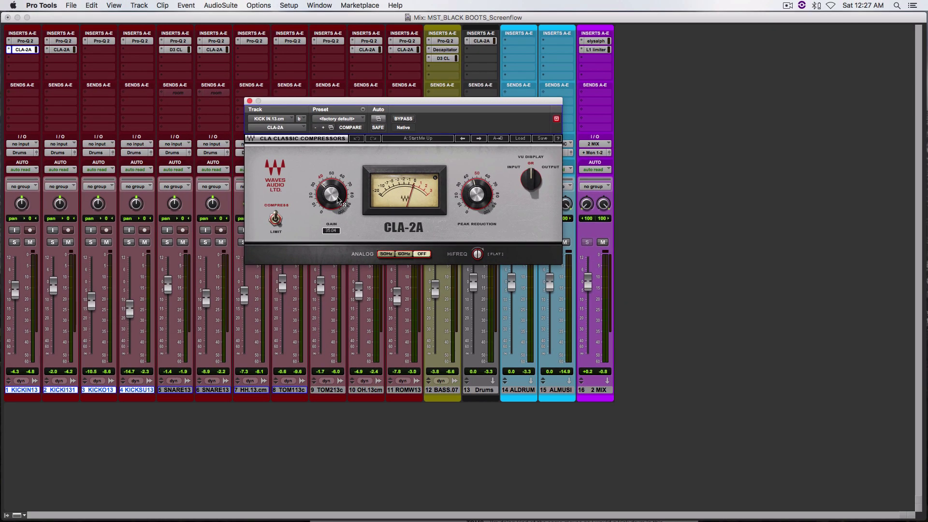
left_click(249, 101)
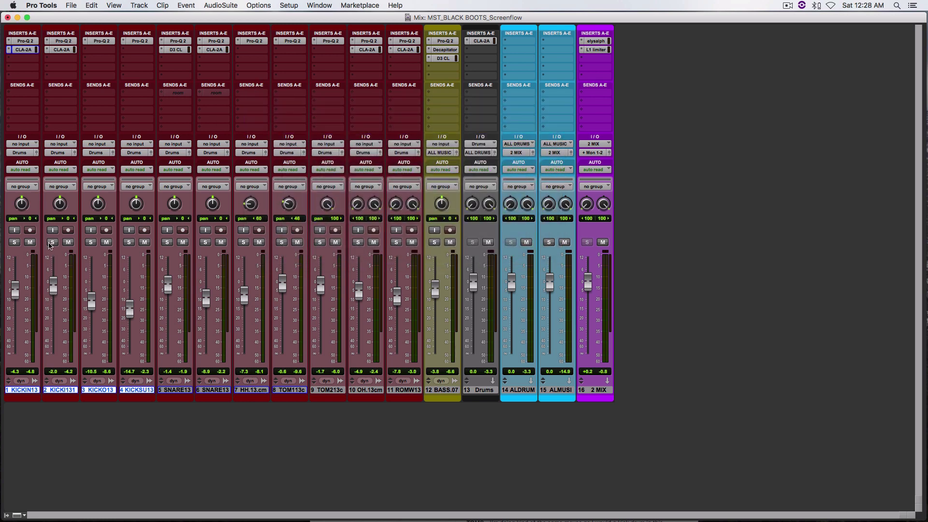
Step: Solo the four kick tracks and compare their sound with the Pro-Q 2 and CLA-2A inserts bypassed and active
left_click(53, 243)
left_click(59, 41, "alt+shift+super")
left_click(58, 50, "alt+shift+super")
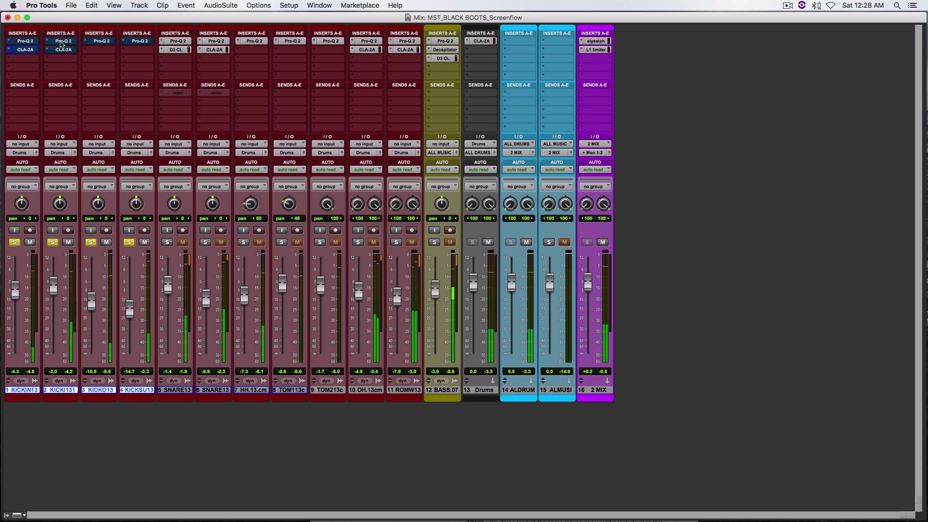
left_click(60, 41, "alt+shift+super")
left_click(60, 51, "alt+shift+super")
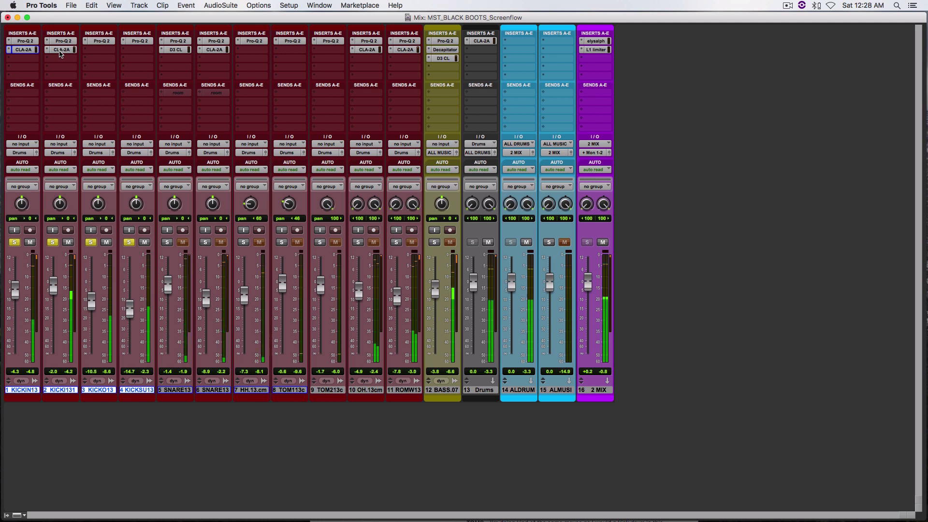
left_click(59, 50, "alt+shift+super")
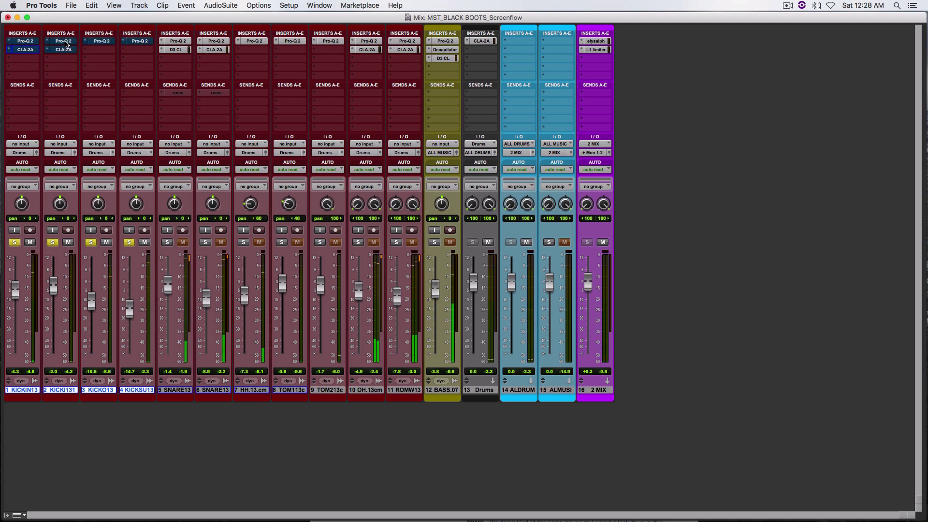
left_click(66, 42, "alt+shift+super")
left_click(66, 50, "alt+shift+super")
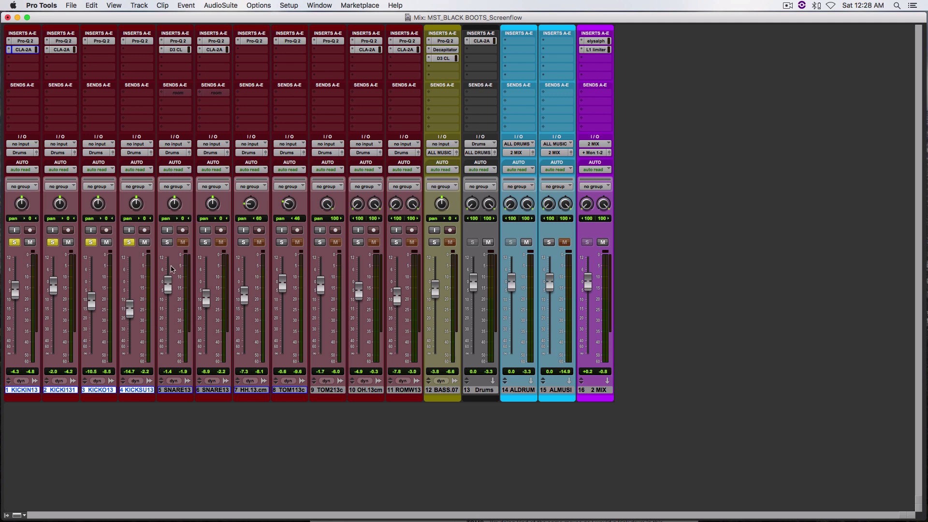
Step: Clear the solo from all tracks
left_click(166, 242)
left_click(166, 242)
left_click(166, 243, "alt")
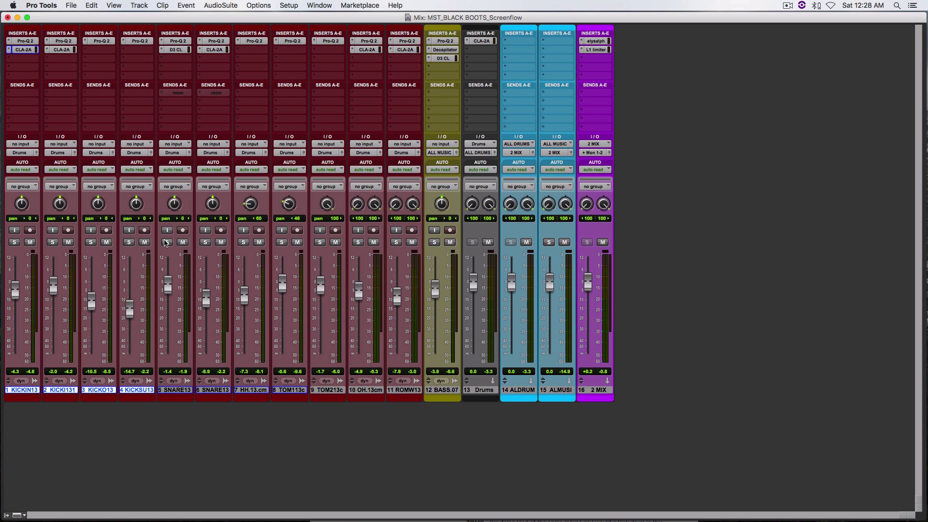
Step: Review the Pro-Q 2 EQ and the Dyn3 Compressor/Limiter settings on the SNARE TOP track
left_click(178, 41)
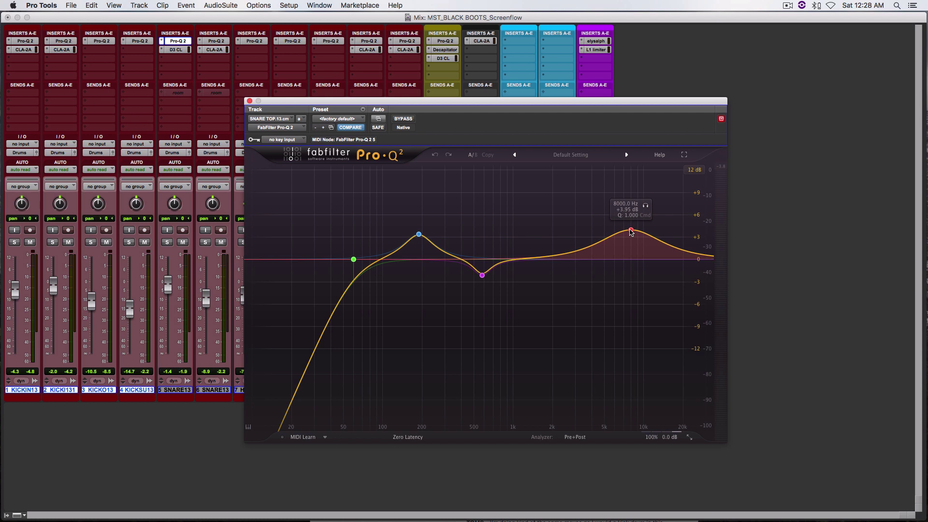
left_click(176, 50)
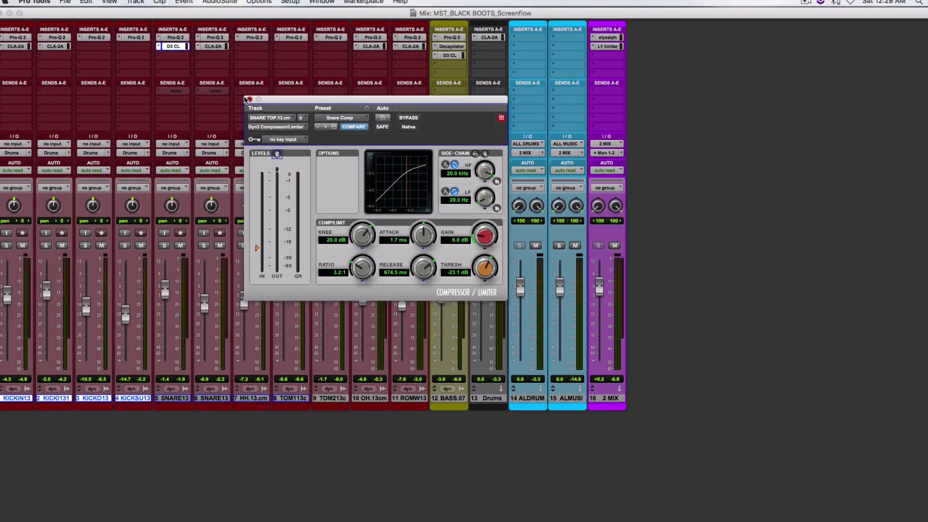
left_click(249, 78)
Step: Review the Pro-Q 2 EQ curve and the CLA-2A gain and peak reduction on the snare bottom track
left_click(213, 42)
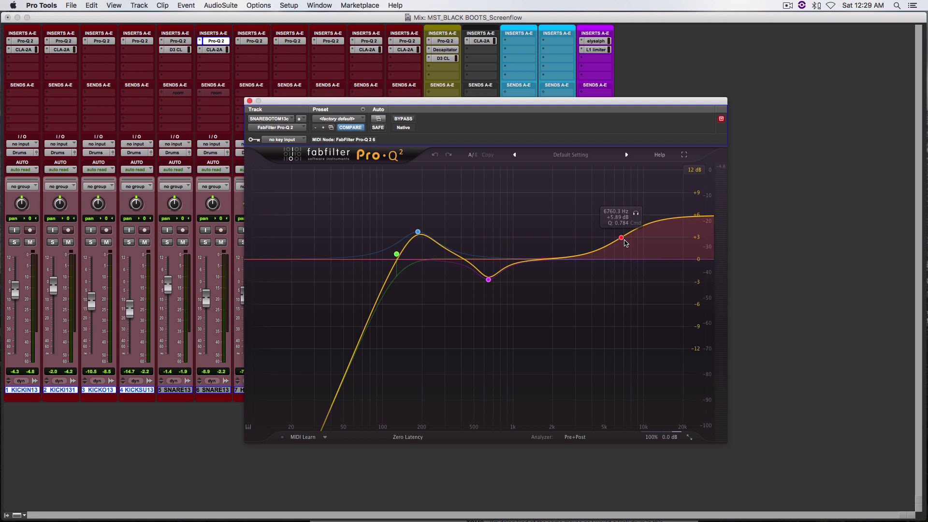
left_click(250, 101)
left_click(215, 50)
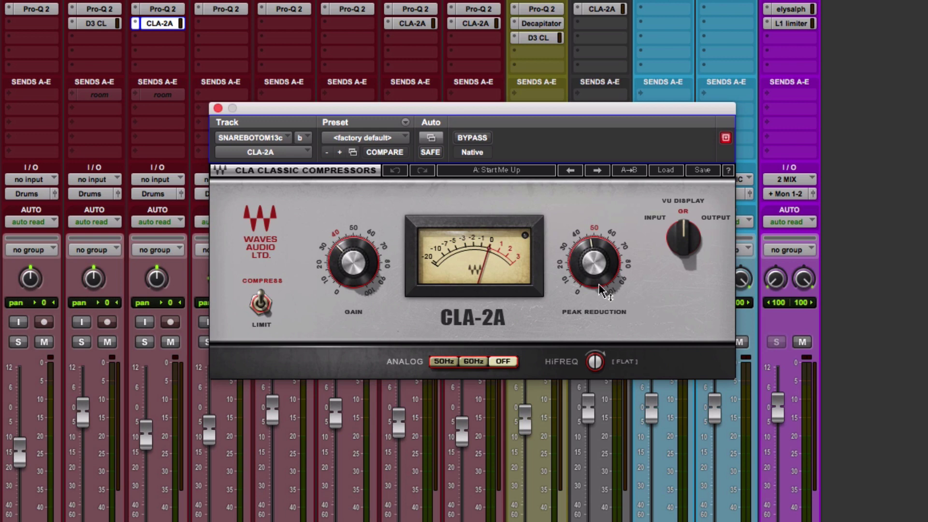
mouse_move(597, 265)
mouse_move(360, 268)
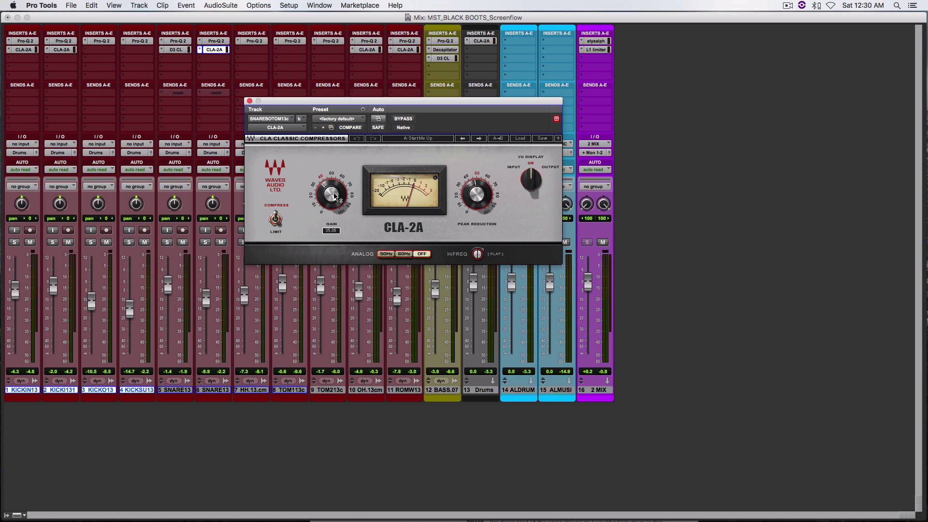
left_click(250, 100)
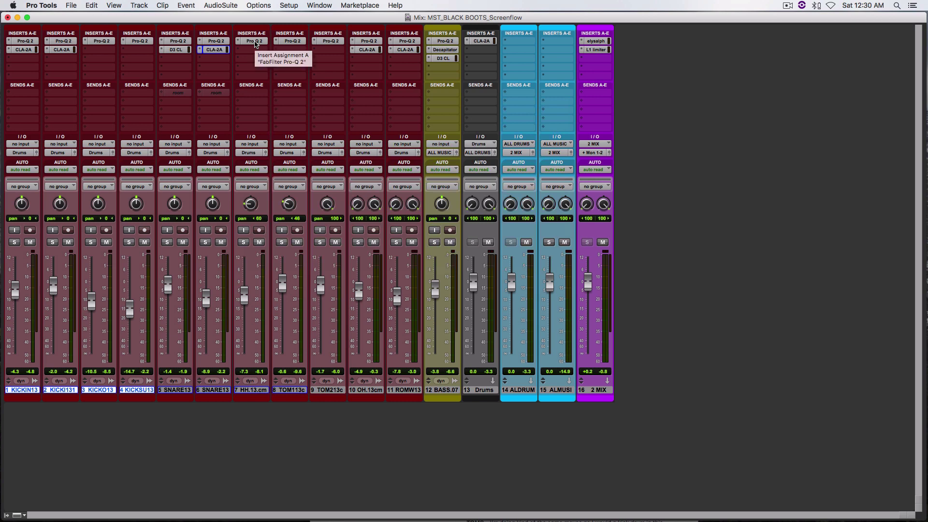
Step: Examine each band of the Pro-Q 2 EQ on the hi-hat track, from the low cut to the high shelf
left_click(255, 44)
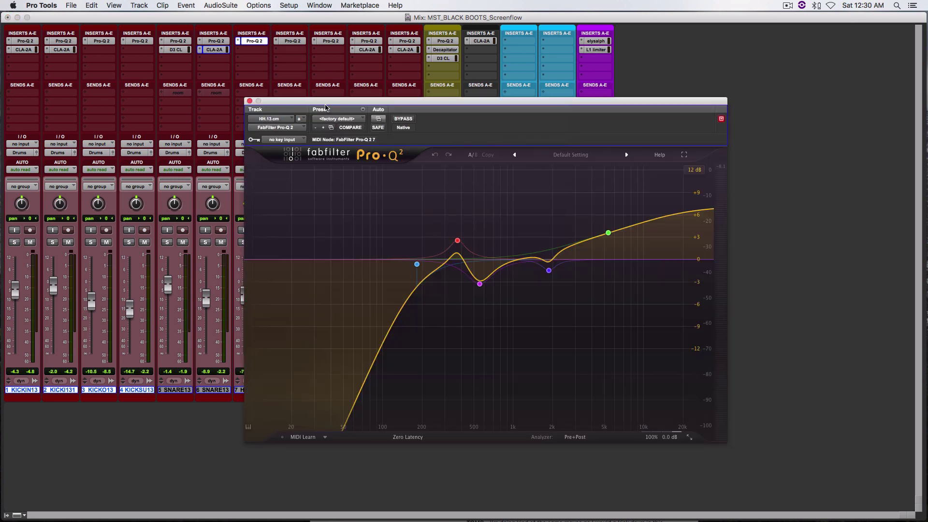
left_click_drag(385, 103, 327, 103)
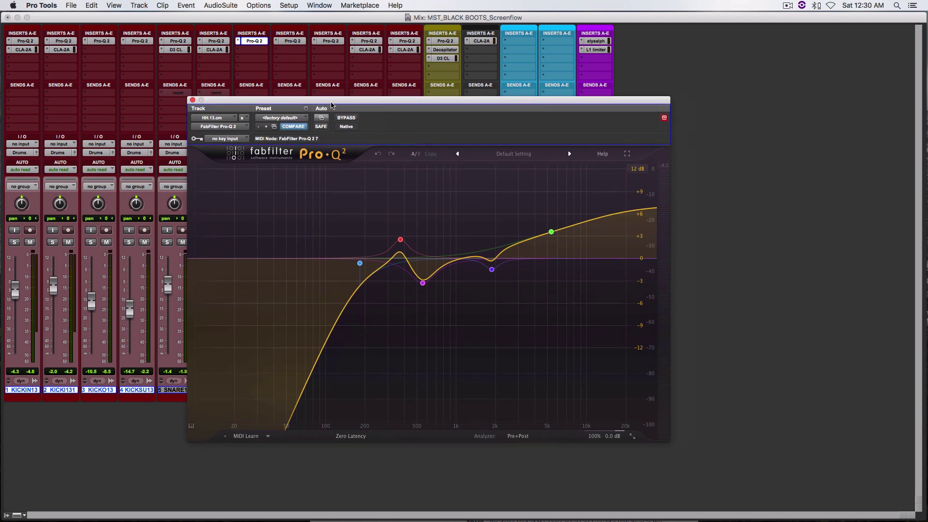
mouse_move(359, 263)
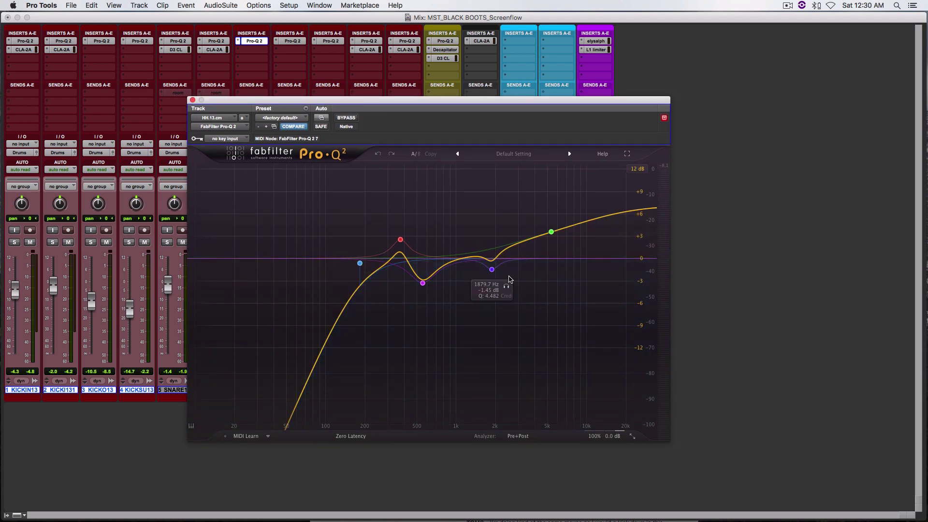
mouse_move(552, 240)
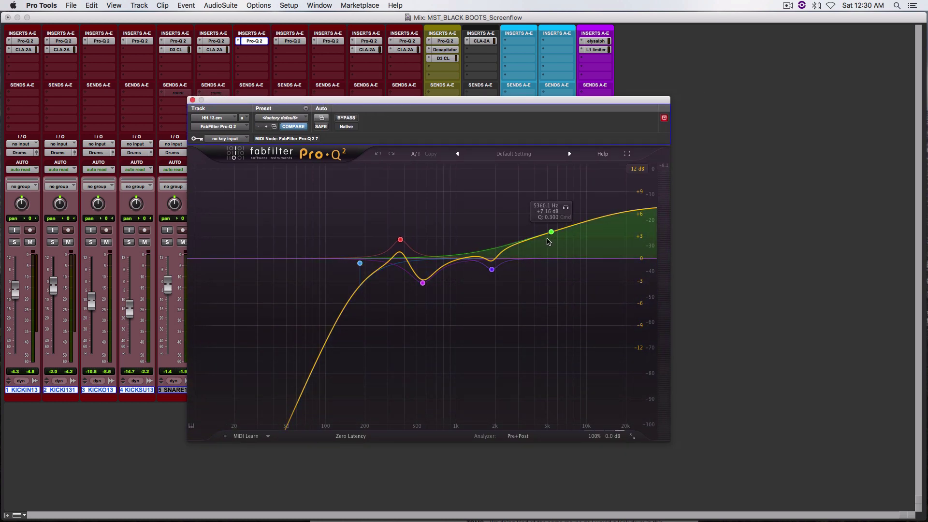
mouse_move(446, 266)
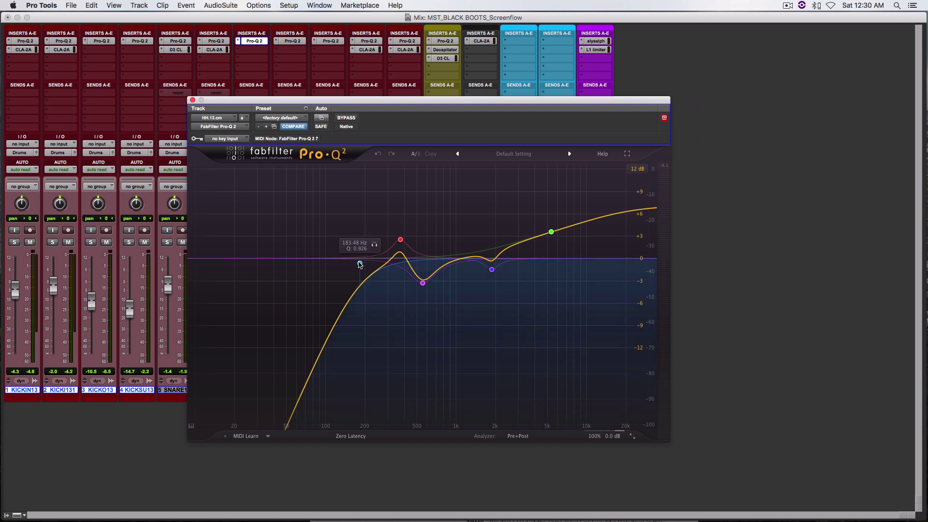
mouse_move(409, 243)
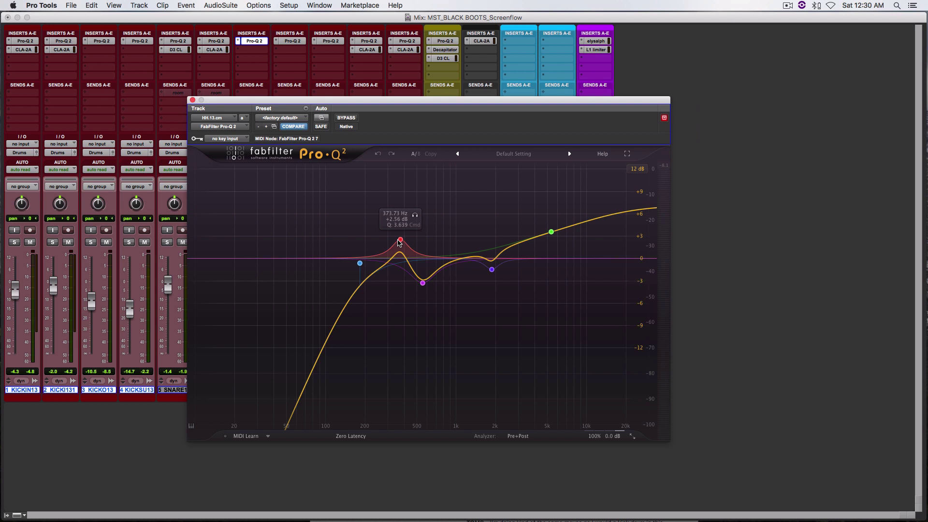
mouse_move(424, 284)
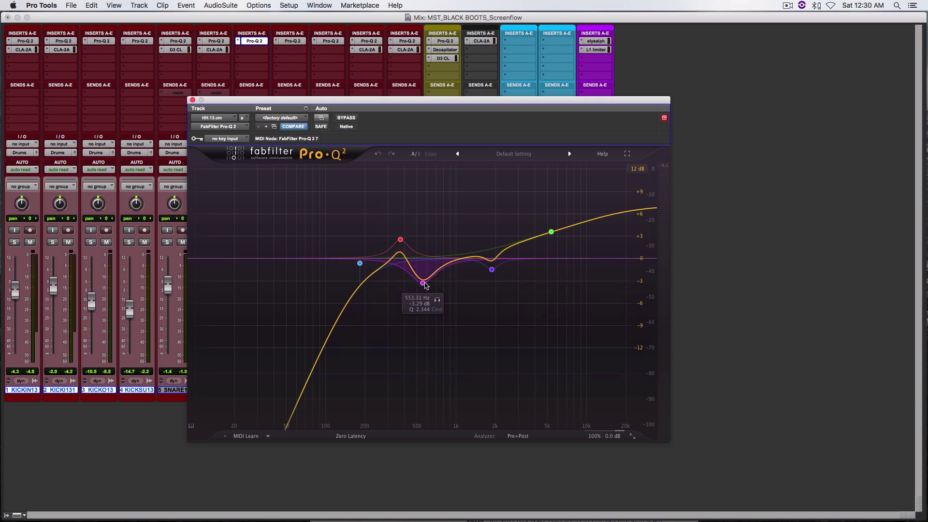
mouse_move(491, 270)
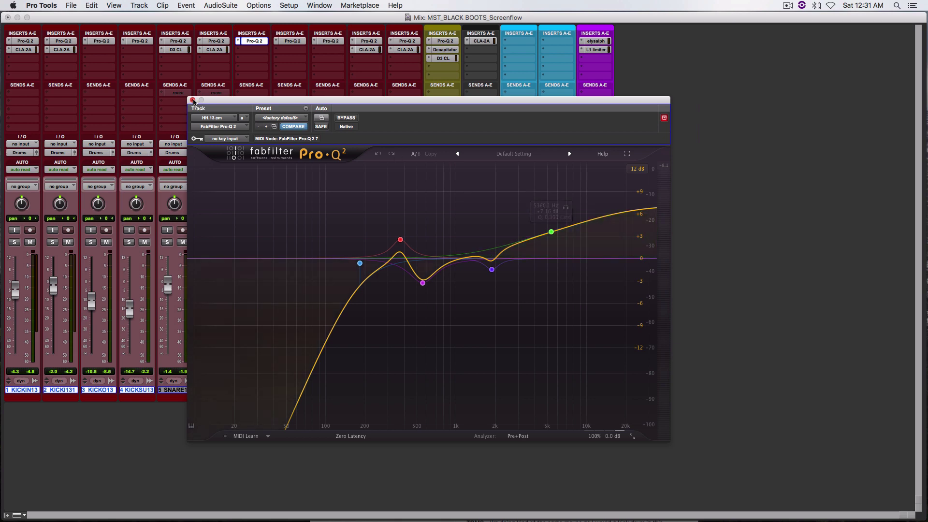
left_click(193, 101)
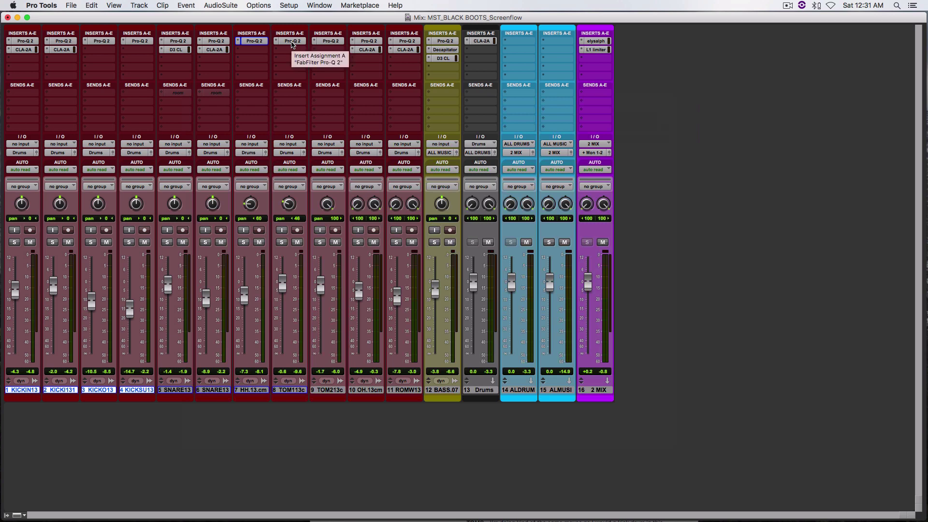
Step: Review the Pro-Q 2 EQ curves on the TOM 1 and TOM 2 tracks
left_click(292, 43)
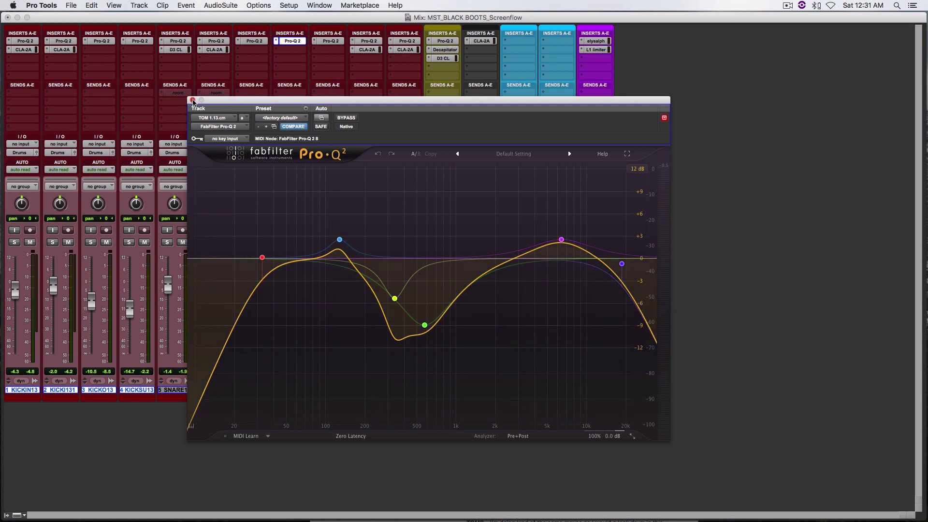
left_click(193, 100)
left_click(326, 41)
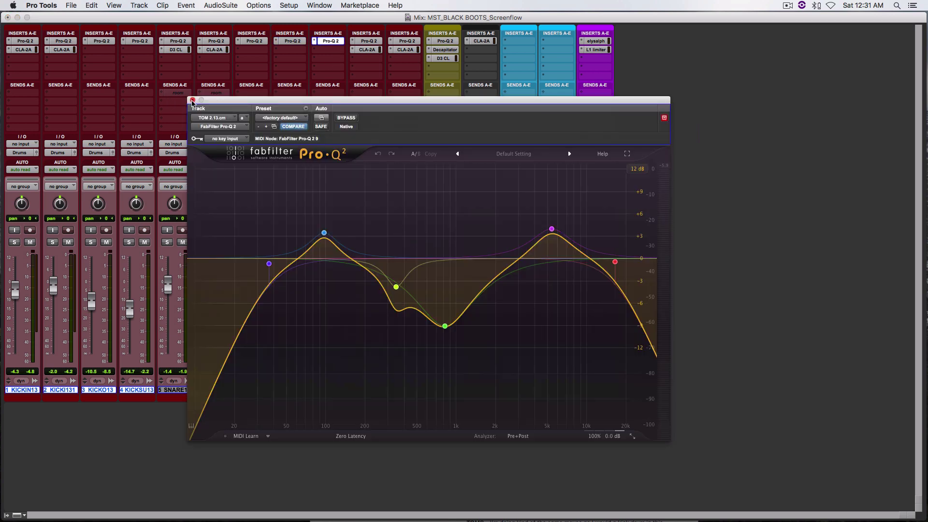
left_click(192, 101)
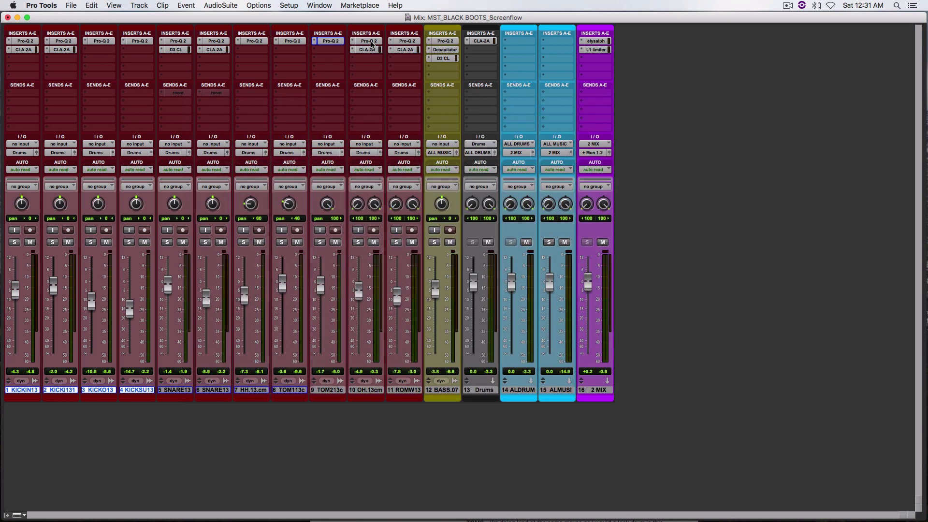
Step: Examine the Pro-Q 2 EQ bands on the overhead (OH) track, including the low cut and low-mid boost
left_click(371, 42)
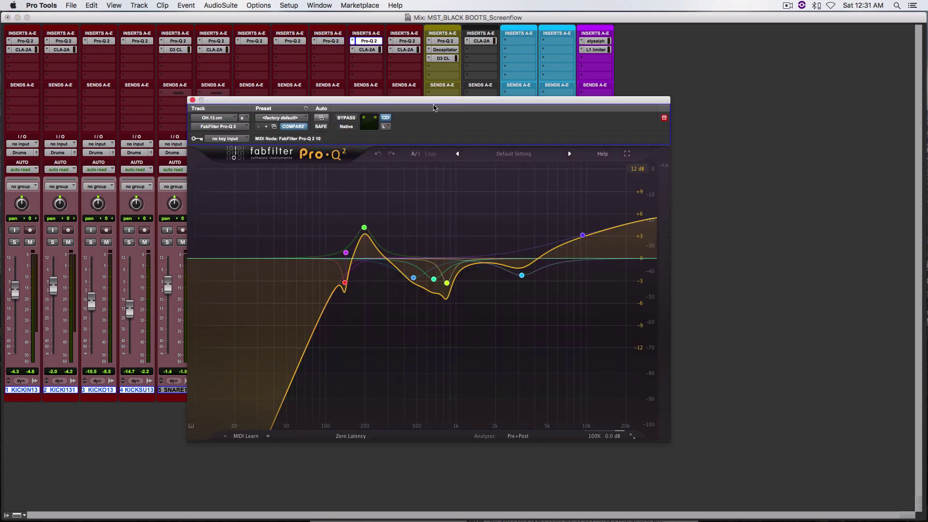
left_click_drag(434, 106, 488, 114)
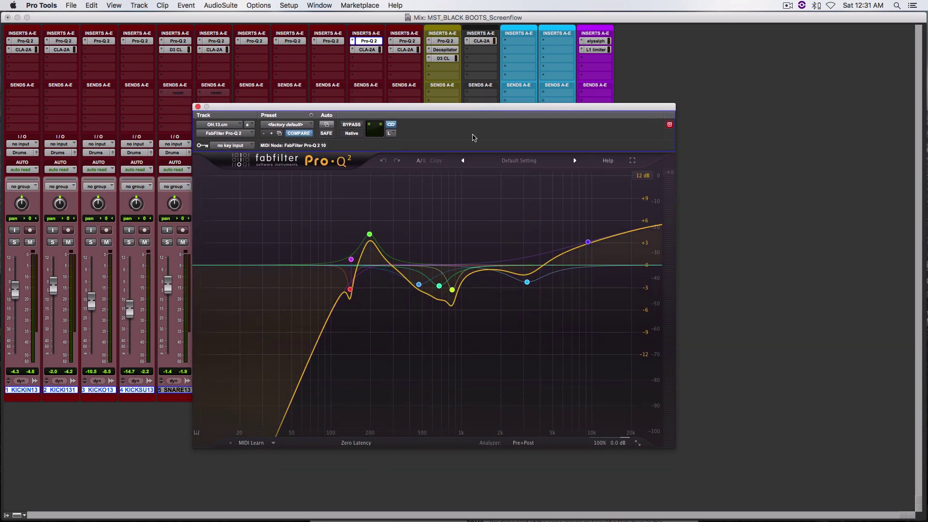
mouse_move(349, 290)
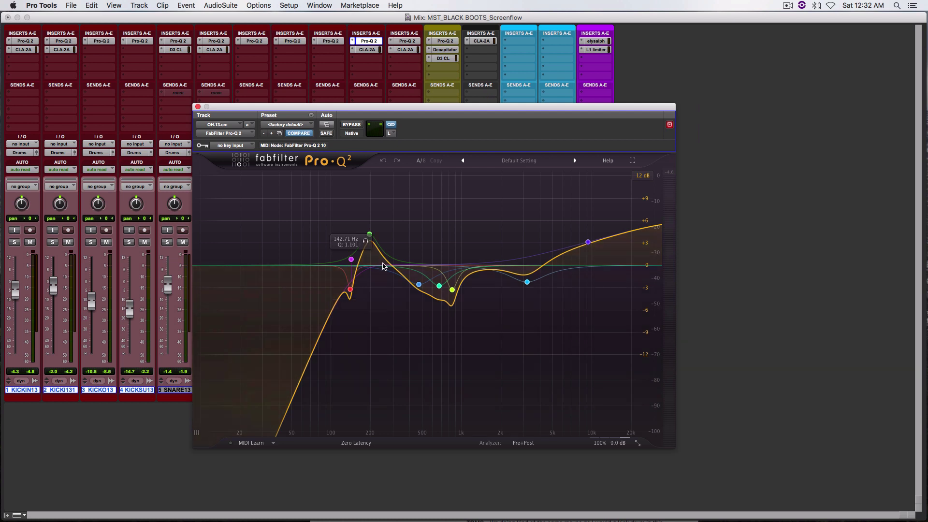
mouse_move(370, 237)
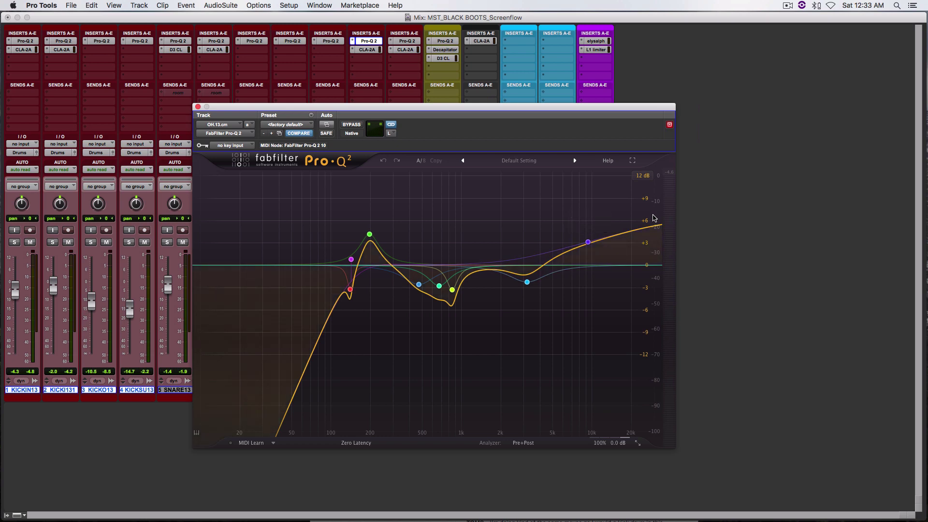
left_click(198, 107)
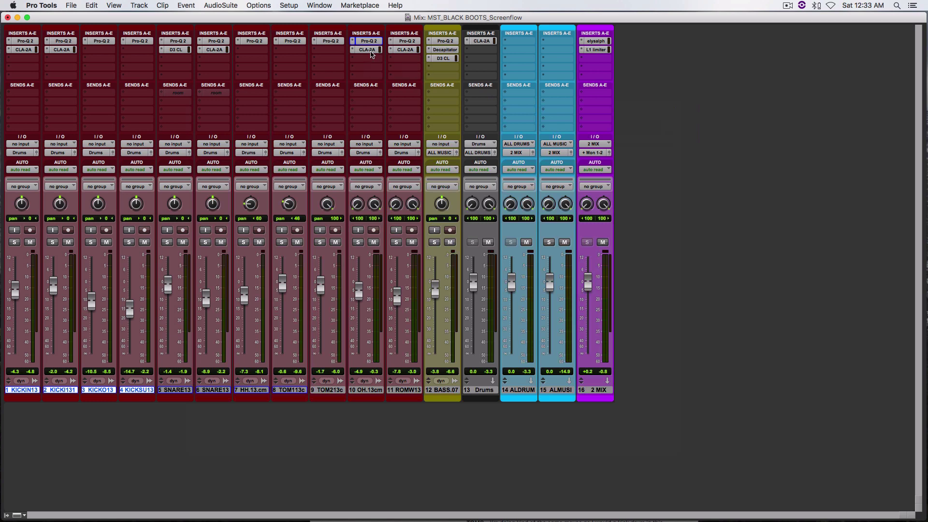
Step: Review the CLA-2A gain and peak reduction settings on the overhead (OH) track
left_click(370, 51)
left_click_drag(377, 111, 425, 145)
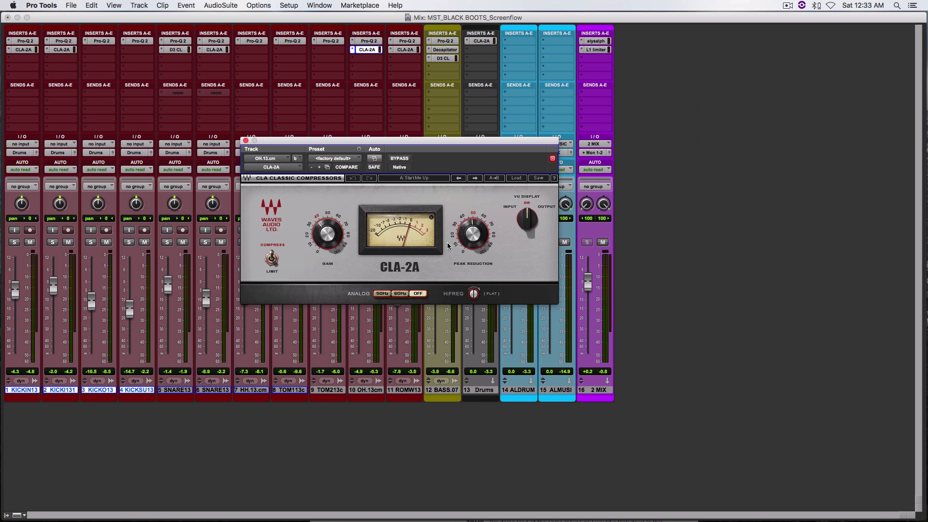
mouse_move(323, 234)
left_click(246, 140)
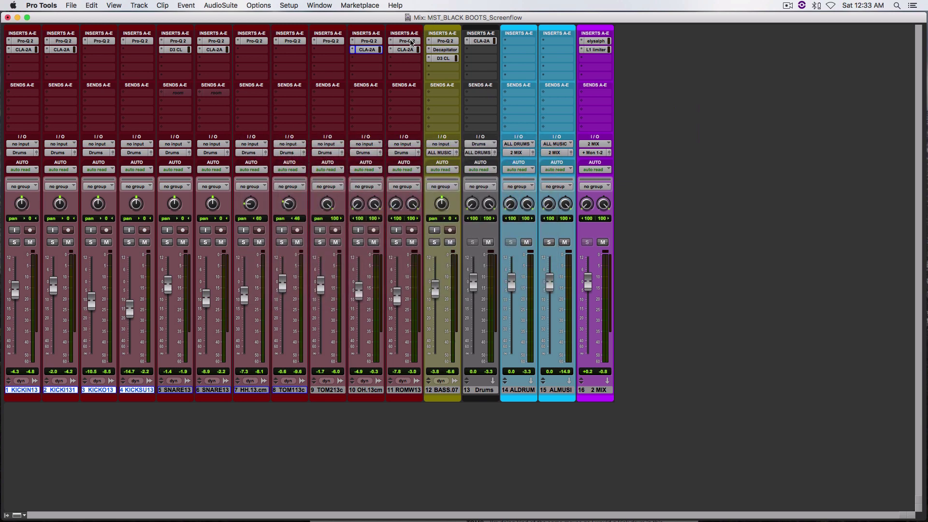
Step: Review the Pro-Q 2 EQ curve and the CLA-2A compression on the ROOM WIDE track
left_click(410, 42)
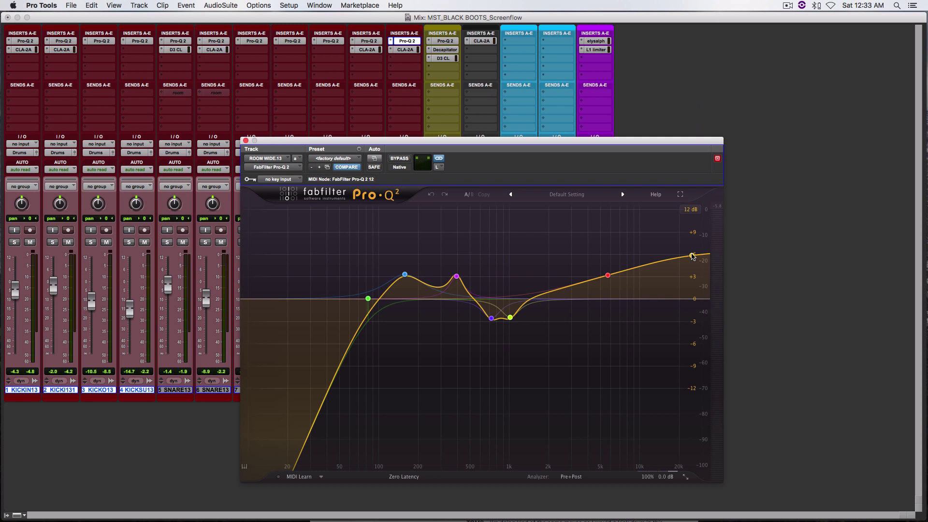
left_click(246, 141)
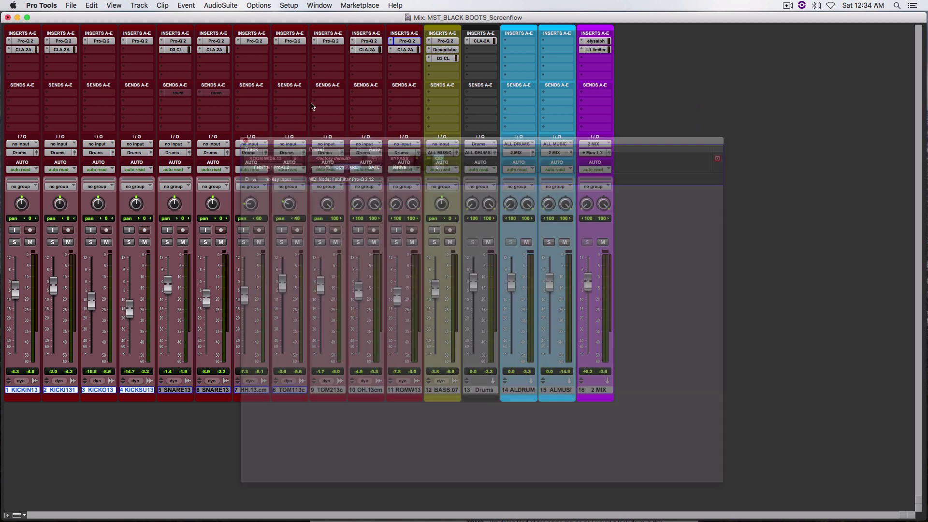
left_click(405, 51)
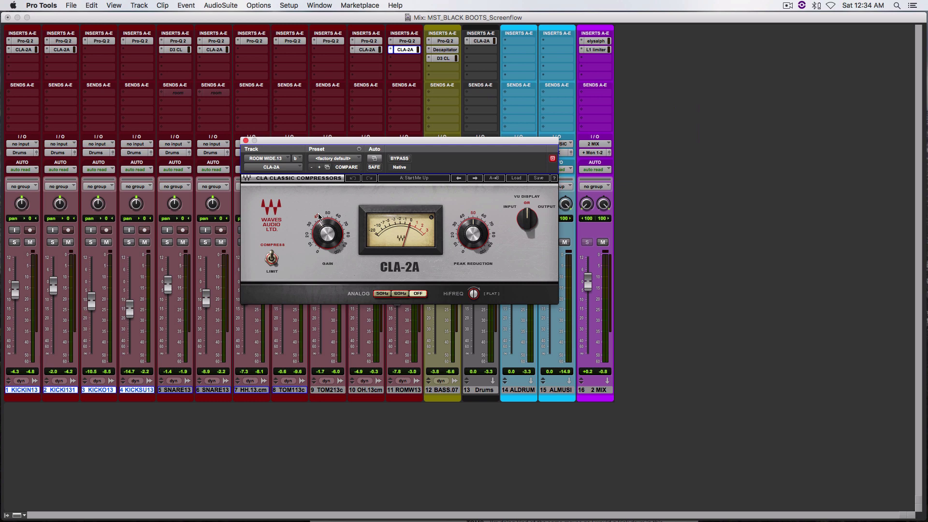
left_click(246, 141)
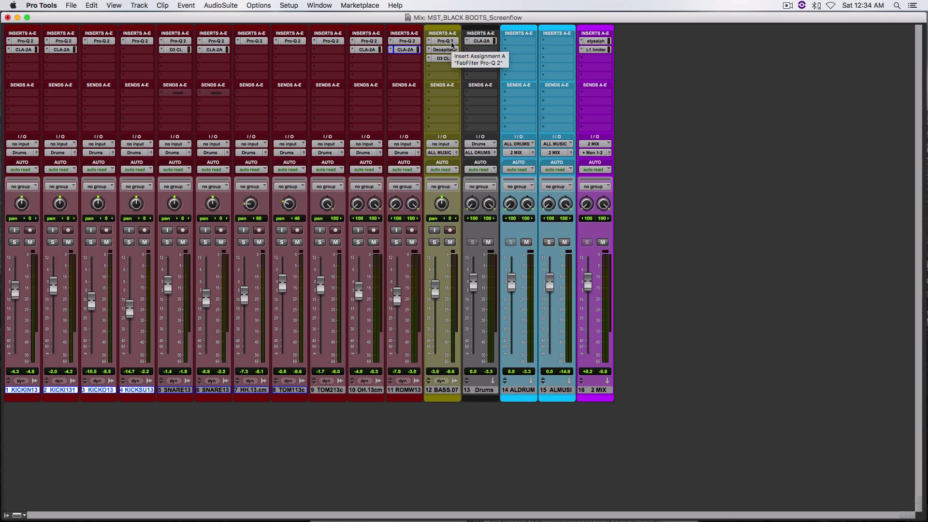
Step: Examine the low cut, the low-frequency dip and the low-mid boost in the Pro-Q 2 EQ on the BASS track
left_click(451, 43)
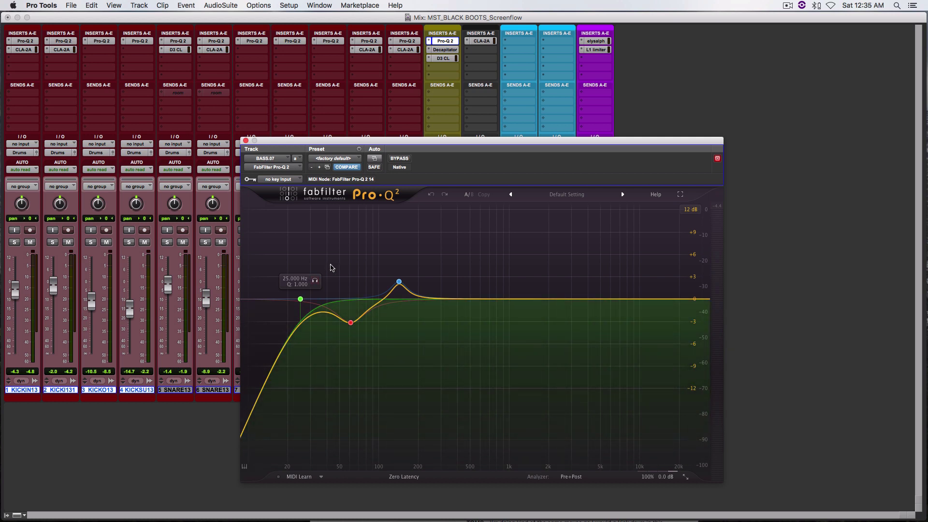
left_click(399, 282)
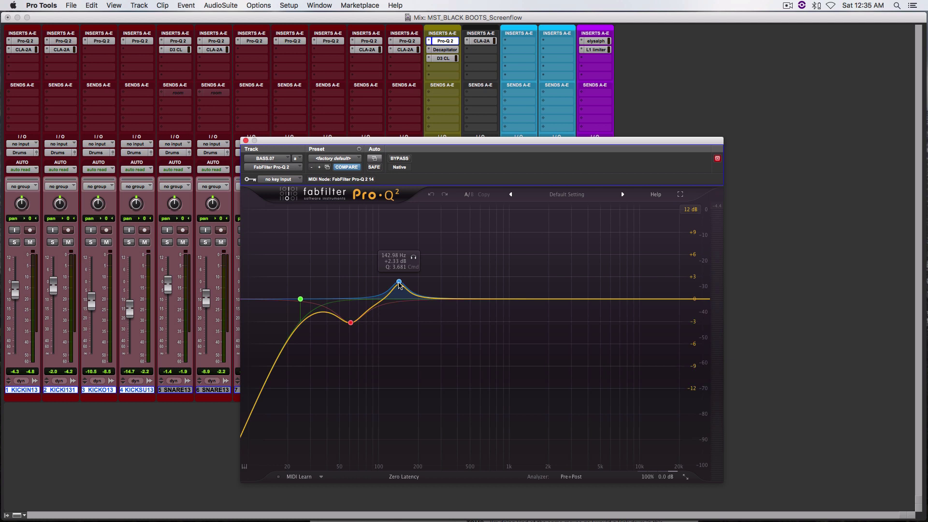
mouse_move(348, 325)
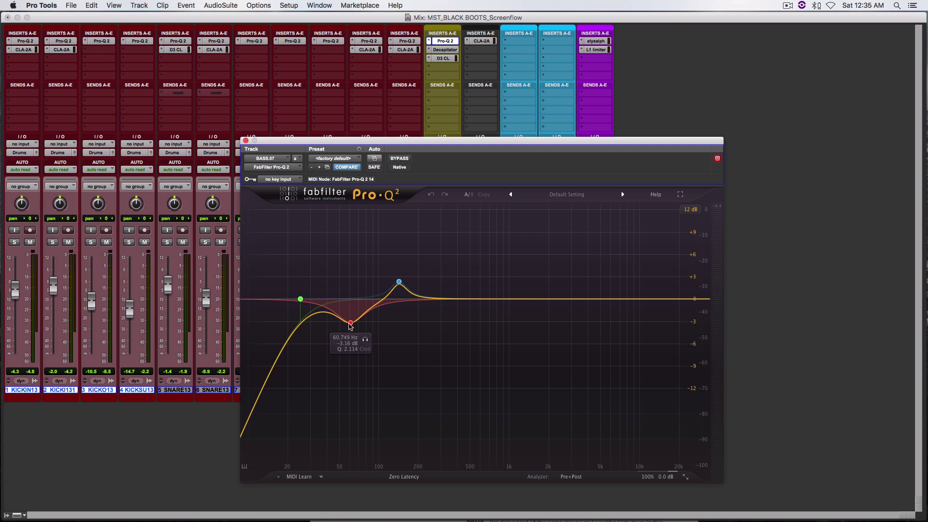
left_click(246, 140)
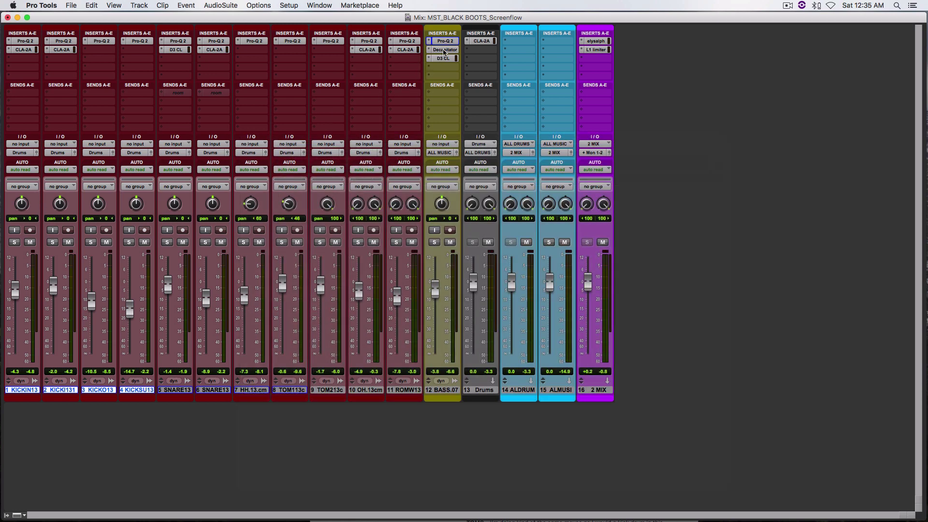
Step: Review the Decapitator saturation and the Dyn3 Compressor/Limiter settings on the BASS track
left_click(444, 50)
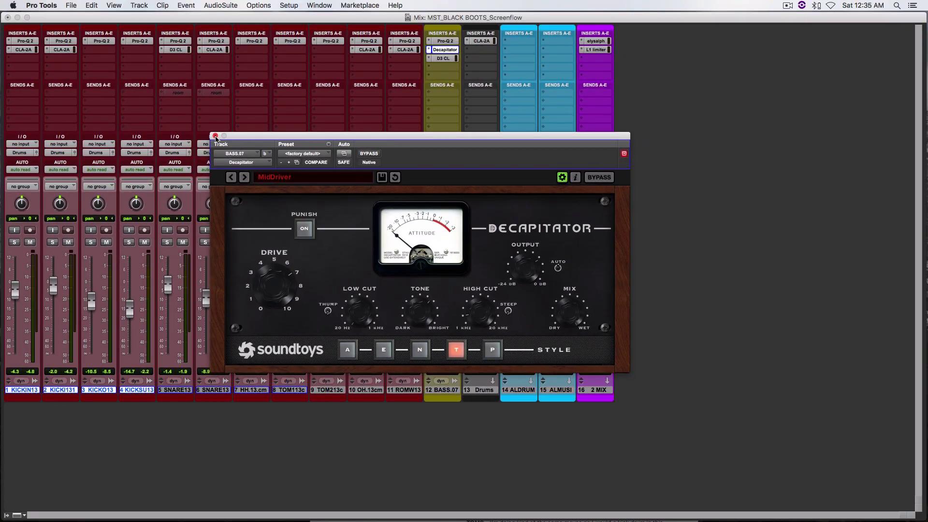
left_click(167, 74)
left_click(442, 58)
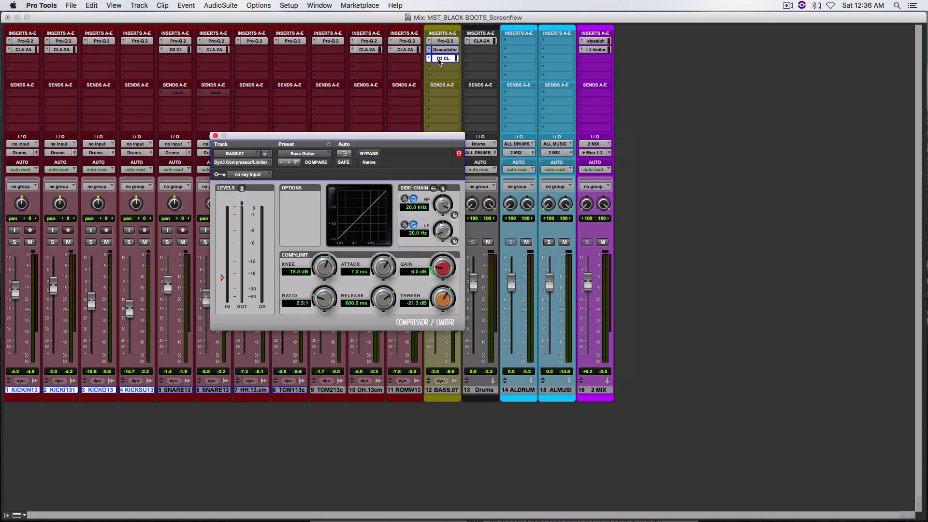
left_click_drag(334, 137, 390, 136)
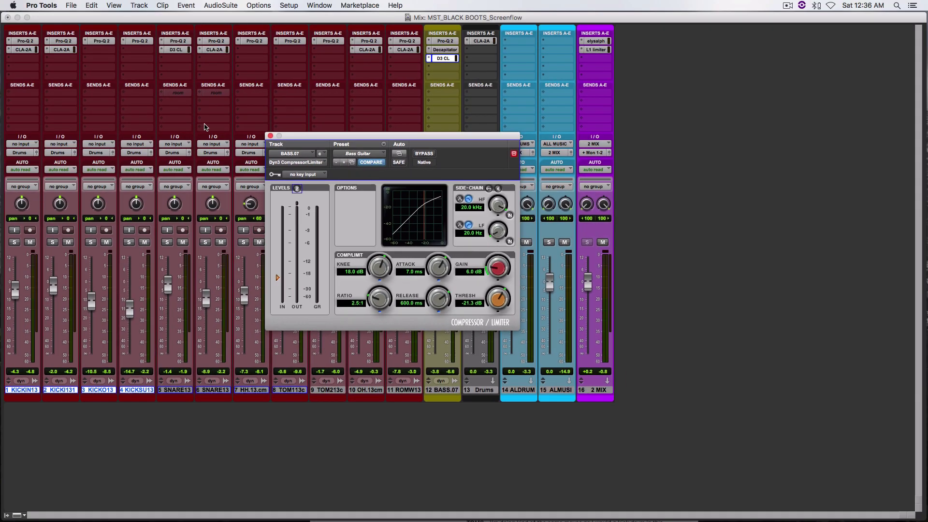
left_click(270, 137)
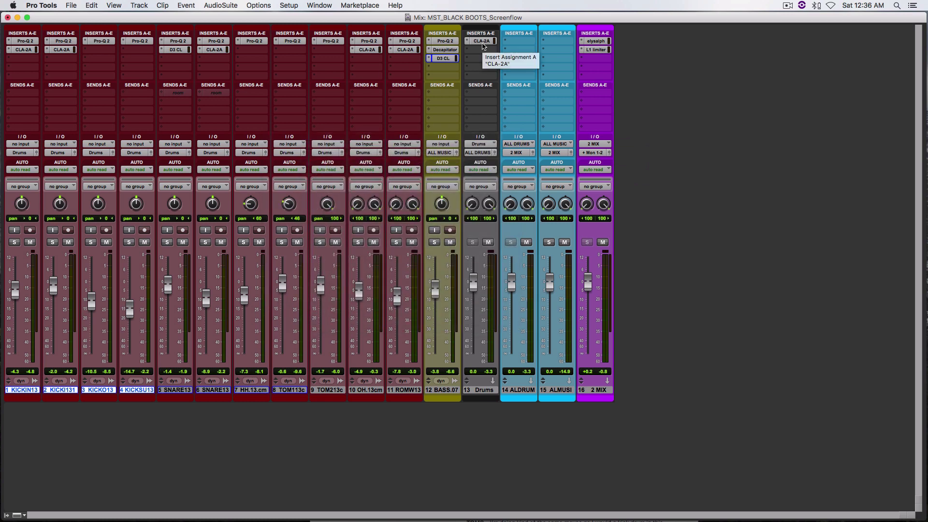
Step: Review the CLA-2A gain and peak reduction settings on the Drums bus
left_click(482, 42)
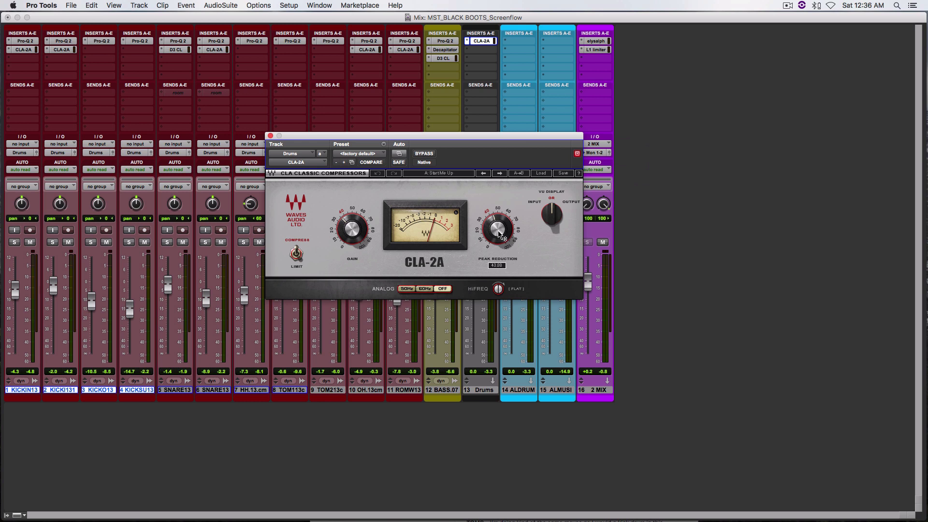
mouse_move(349, 236)
left_click(270, 136)
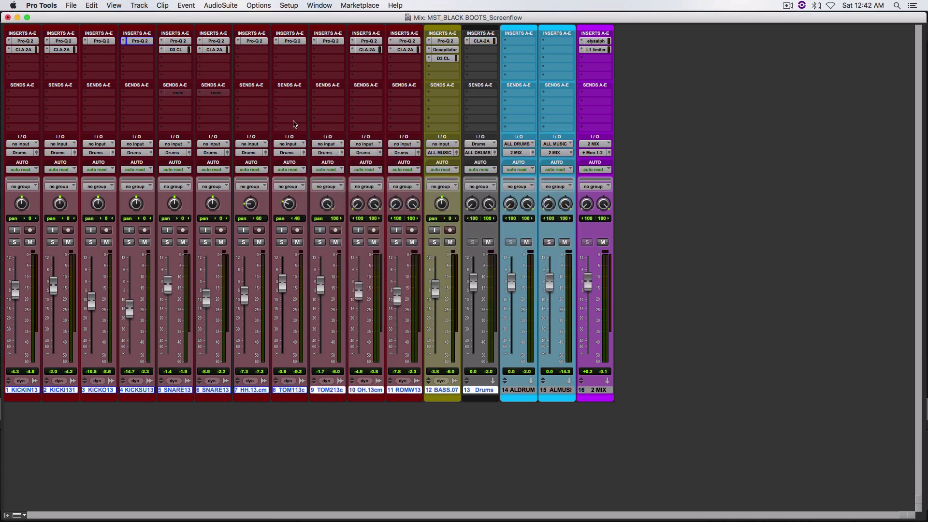
Step: Bypass all inserts on the drum tracks, BASS track and Drums bus, and start playback to hear the unprocessed mix
left_click(214, 39, "alt+shift+super")
left_click(213, 49, "alt+shift+super")
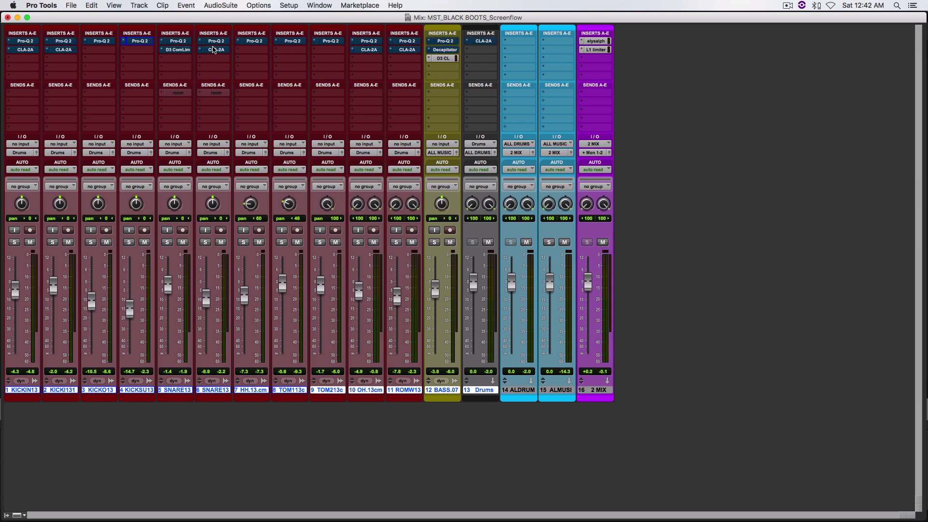
left_click(439, 59, "super")
key("space")
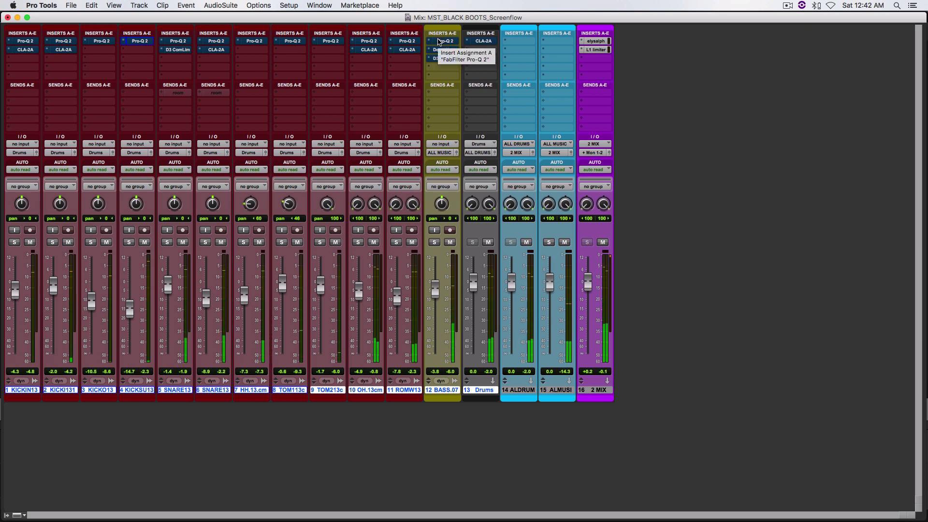
Step: Re-enable the bypassed EQs, compressors and Decapitator on the drum, BASS and Drums bus tracks one insert slot at a time during playback
left_click(438, 41, "super")
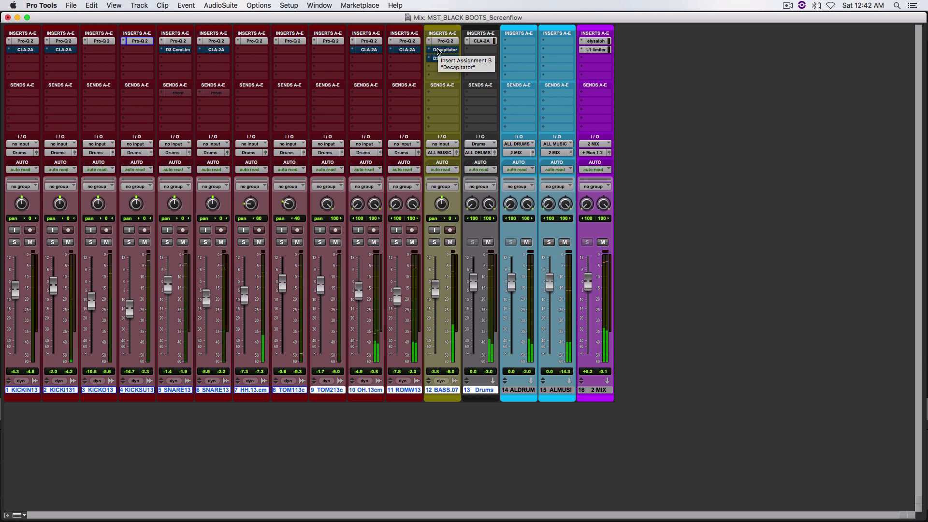
left_click(438, 50, "alt+super")
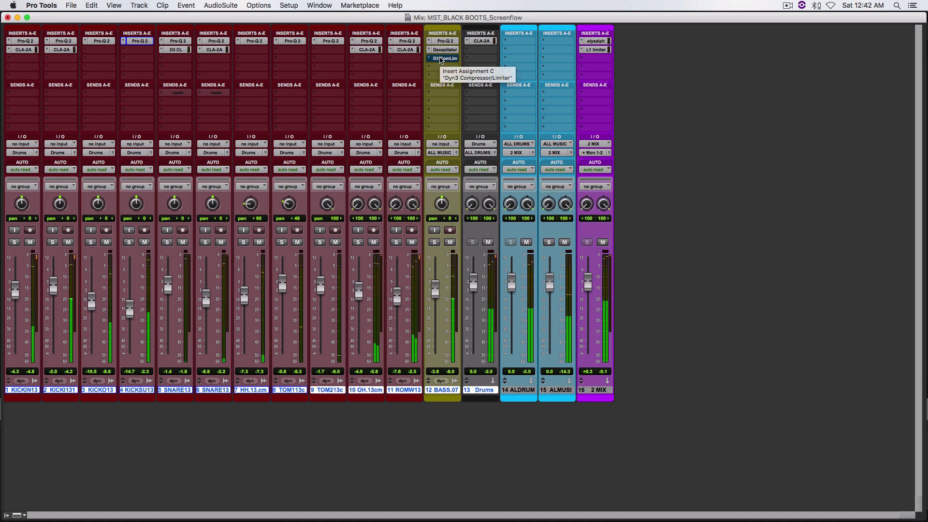
left_click(441, 59, "super")
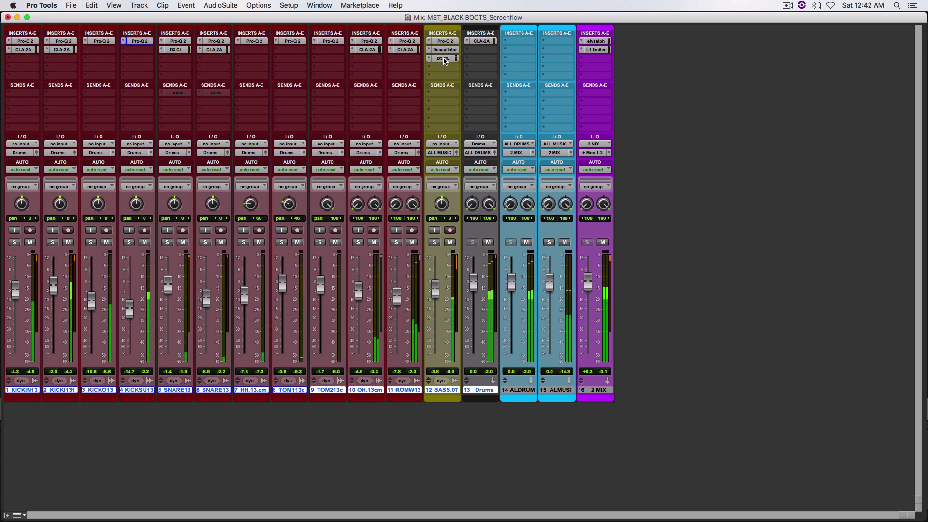
Step: Bypass all drum, BASS and Drums bus inserts again during playback and switch them back on to compare the sound
left_click(444, 58, "alt+shift+super")
left_click(444, 50, "alt+shift+super")
left_click(445, 42, "alt+shift+super")
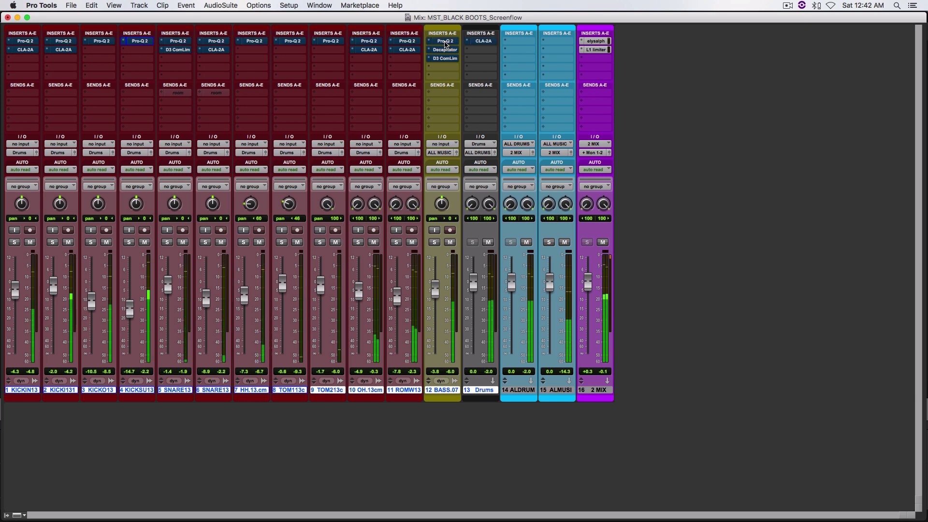
left_click(445, 42, "alt+shift+super")
left_click(447, 59, "alt+shift+super")
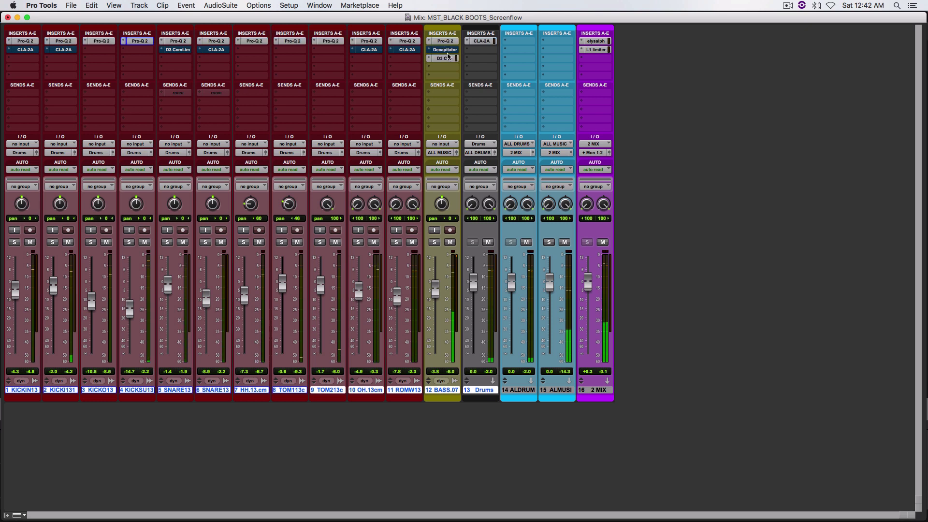
left_click(448, 51, "alt+shift+super")
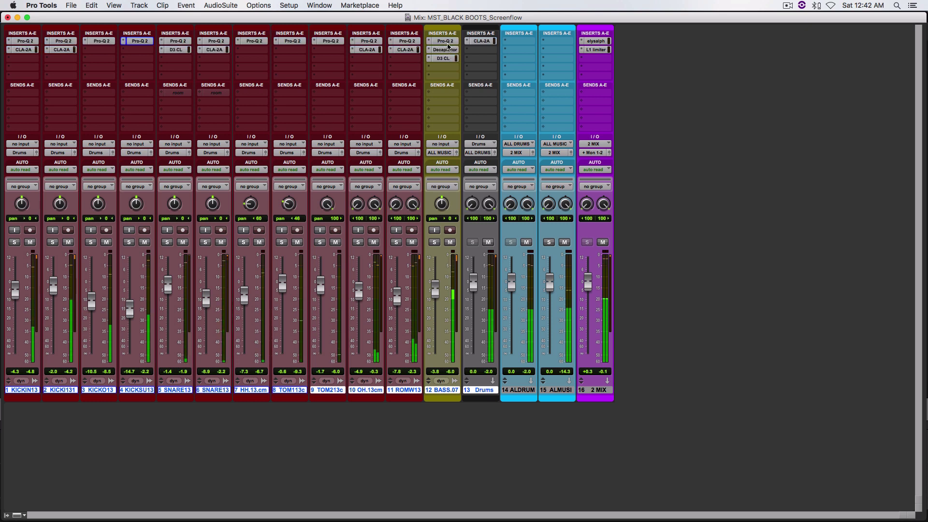